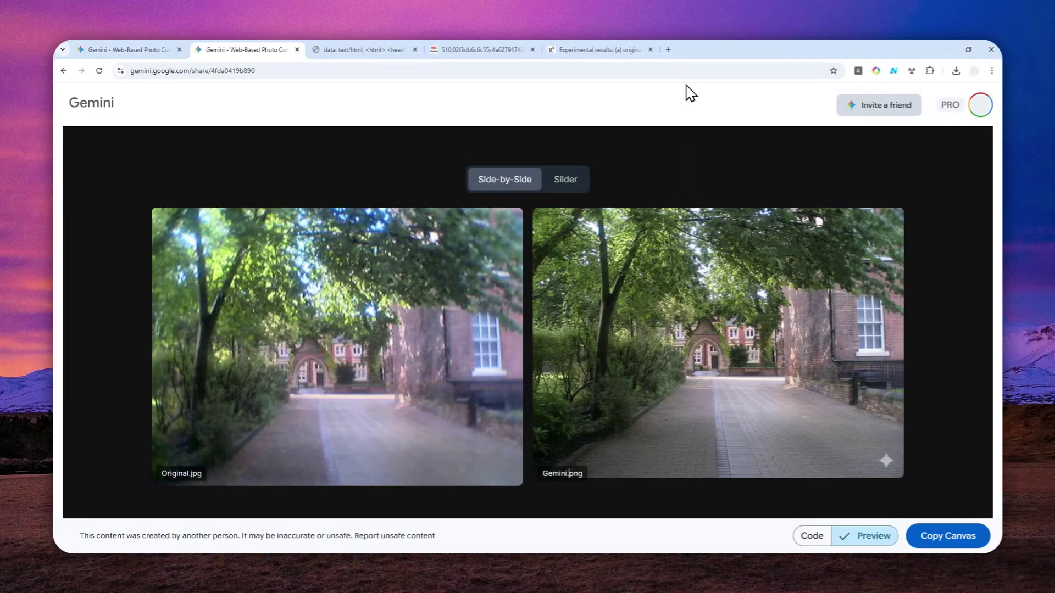
Open gemini.google.com in a new browser tab.
left_click(668, 49)
type("gemini.google.com")
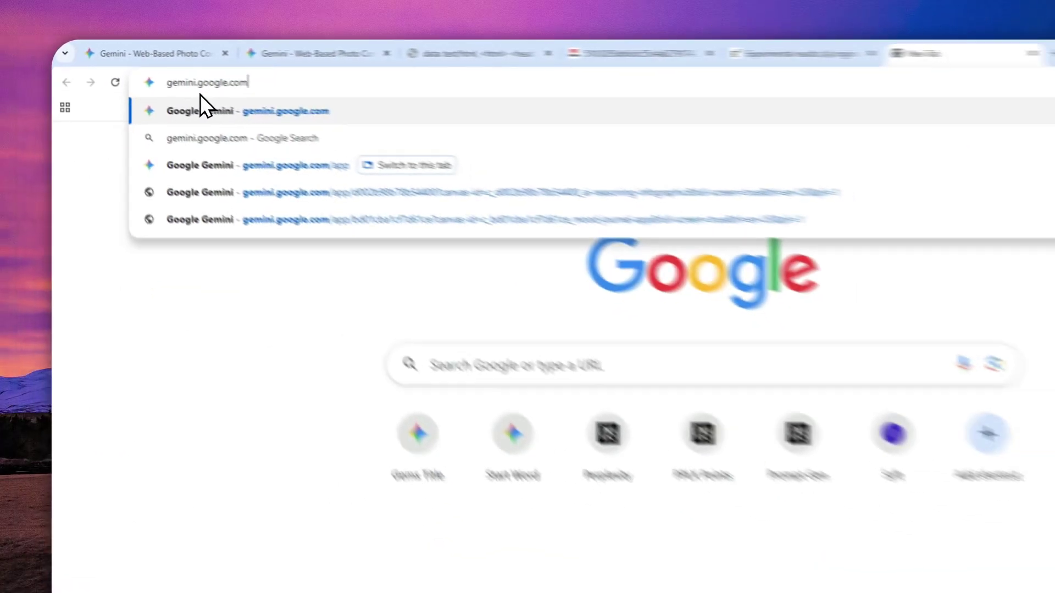
key("Return")
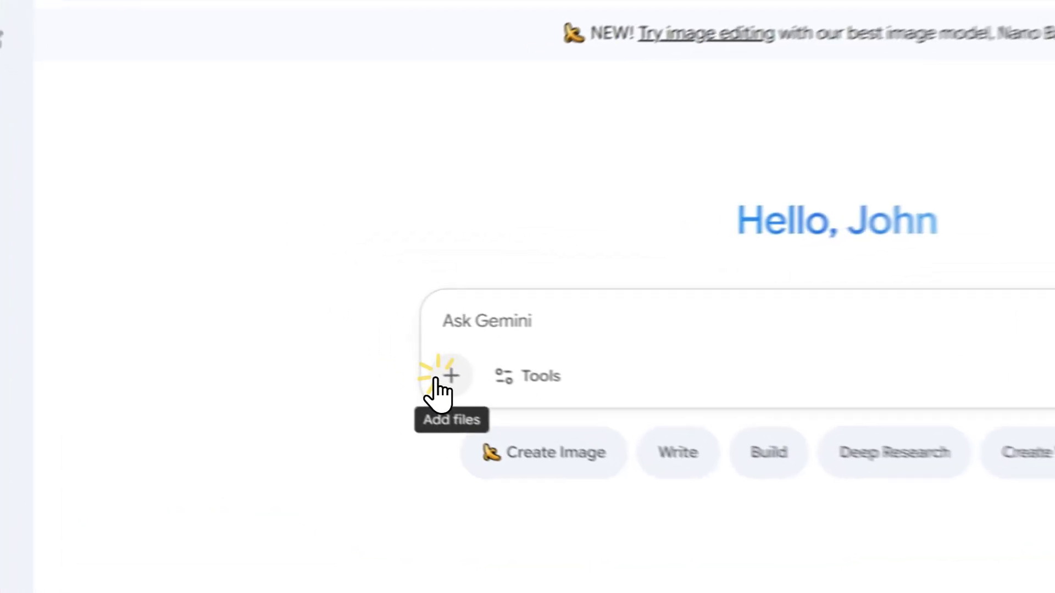
Paste the copied low-quality juice-carton photo into the Ask Gemini prompt box.
left_click(333, 333)
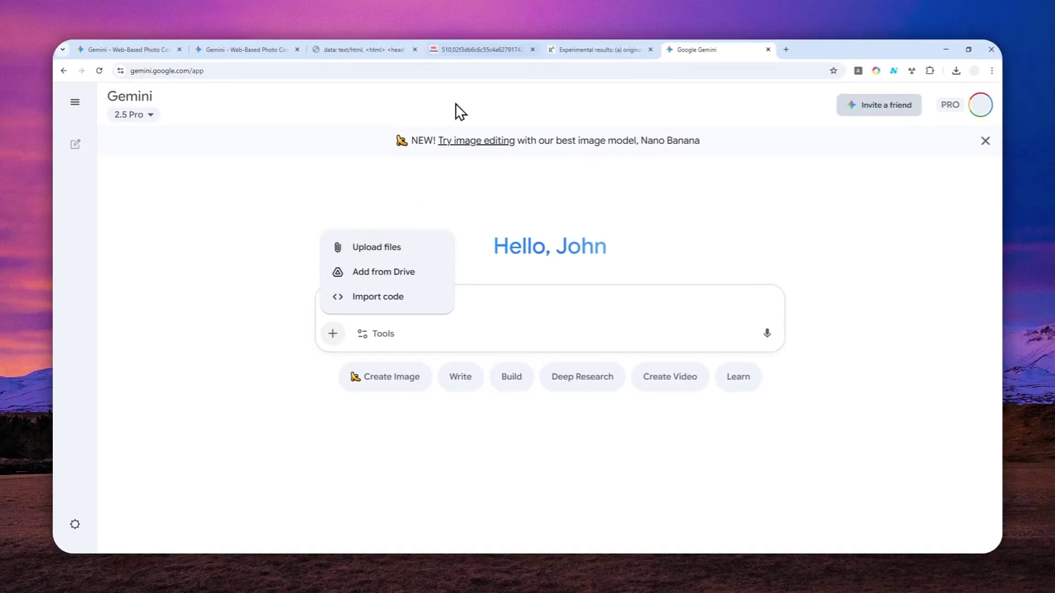
left_click(472, 50)
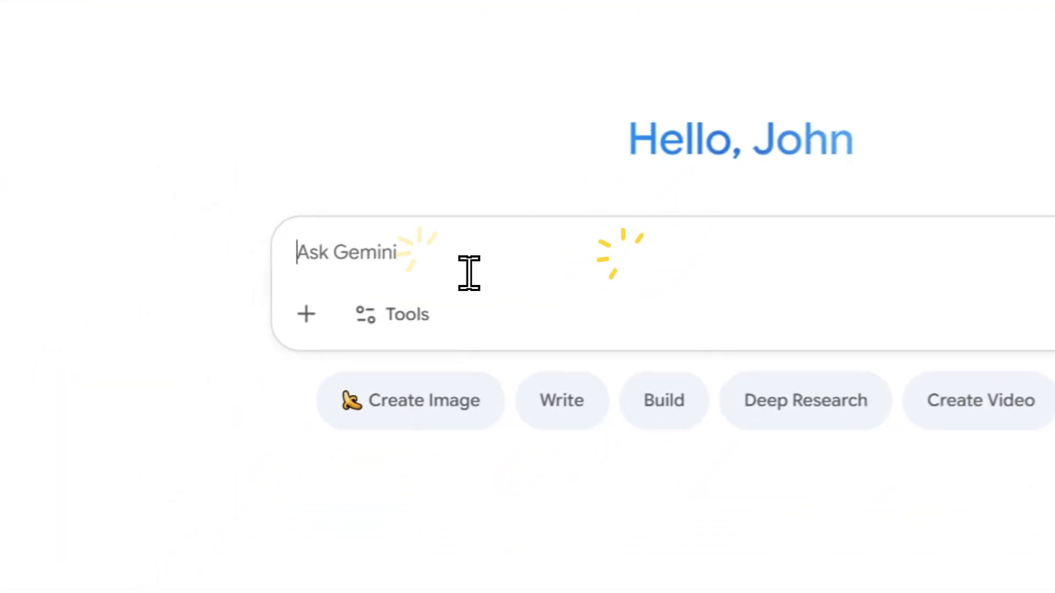
right_click(386, 297)
left_click(463, 486)
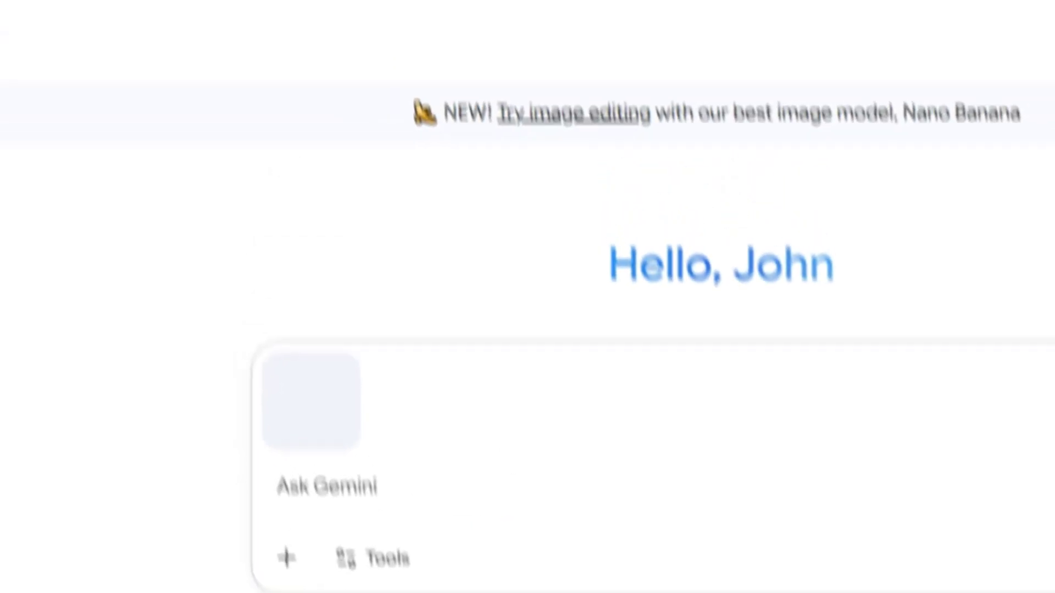
Copy the 'Restore and enhance…' Subtle Improvement paragraph from the saved prompts page.
left_click(384, 35)
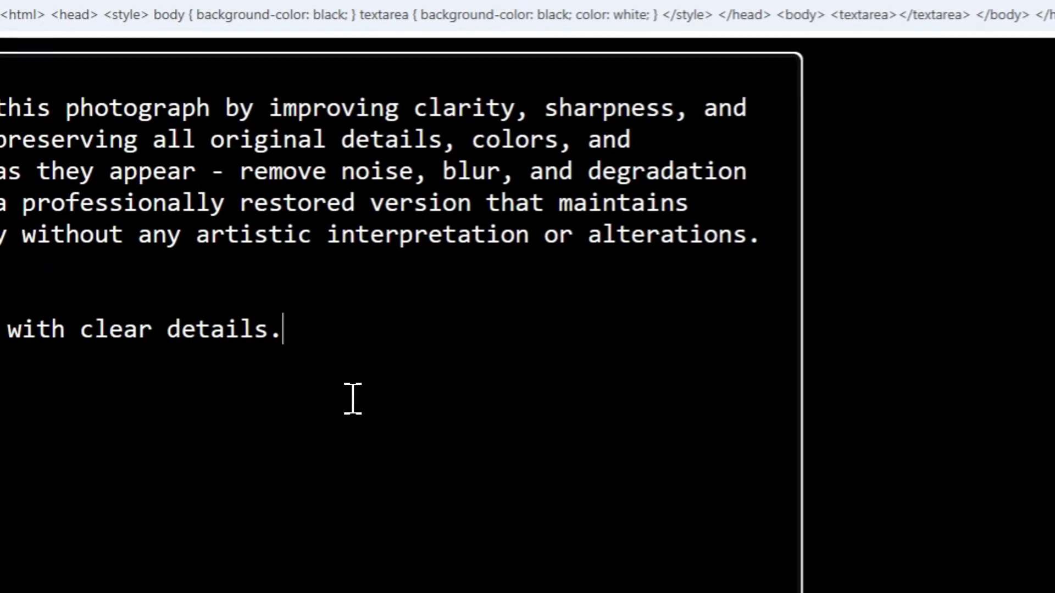
left_click_drag(797, 253, 0, 113)
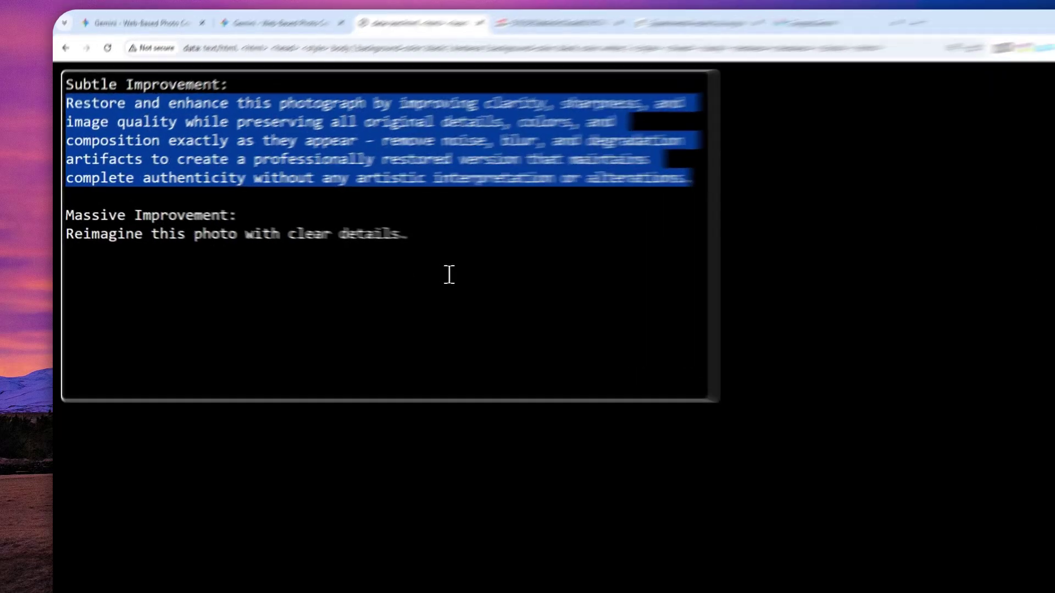
left_click_drag(354, 228, 29, 236)
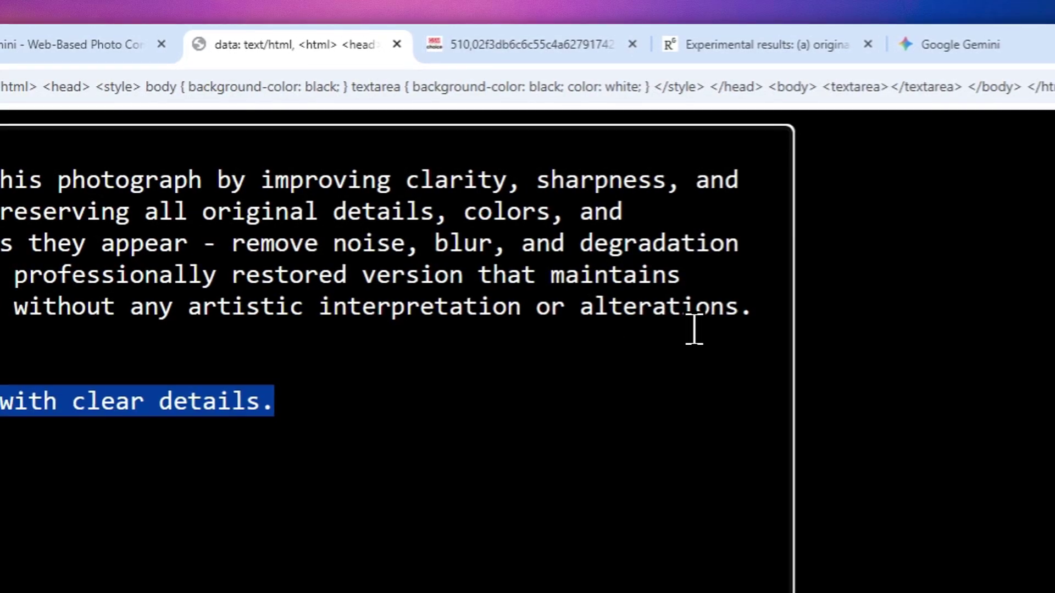
left_click_drag(766, 314, 31, 212)
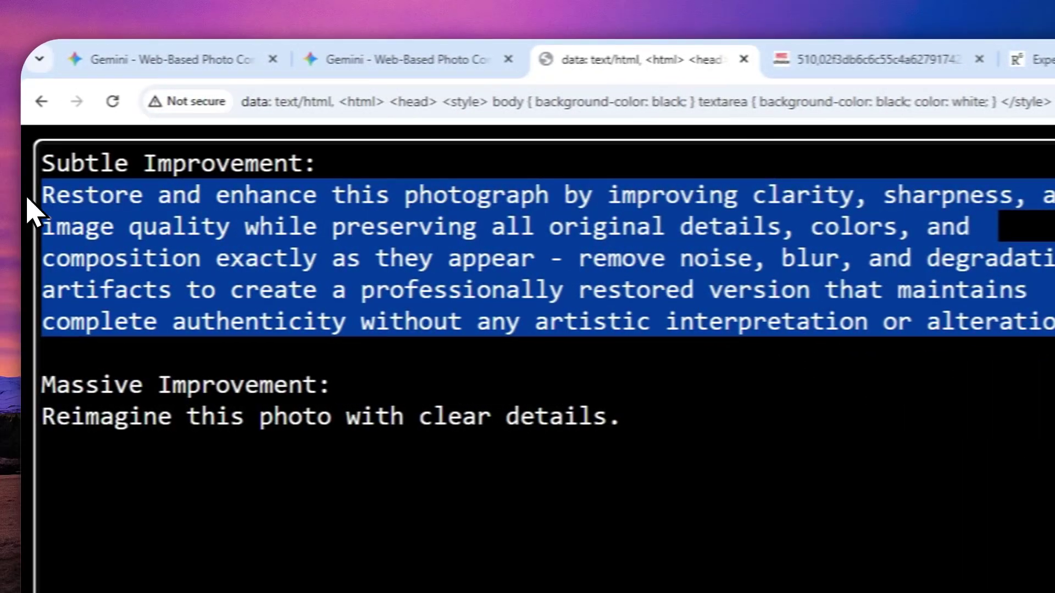
right_click(511, 240)
left_click(590, 346)
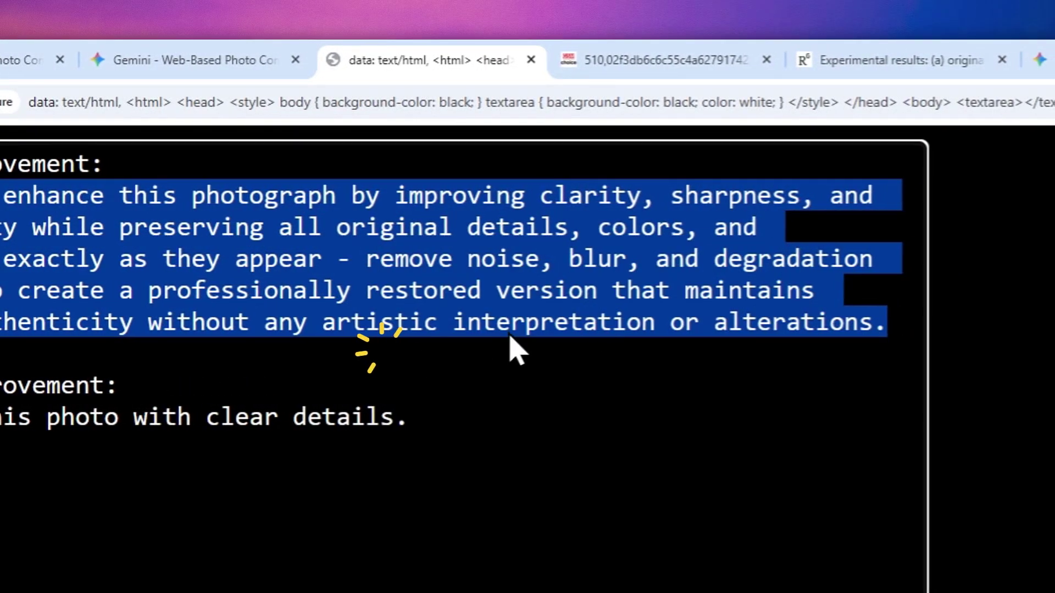
Paste the restore-and-enhance prompt, set Tools to Create images, and send it with the photo.
left_click(1044, 60)
right_click(448, 278)
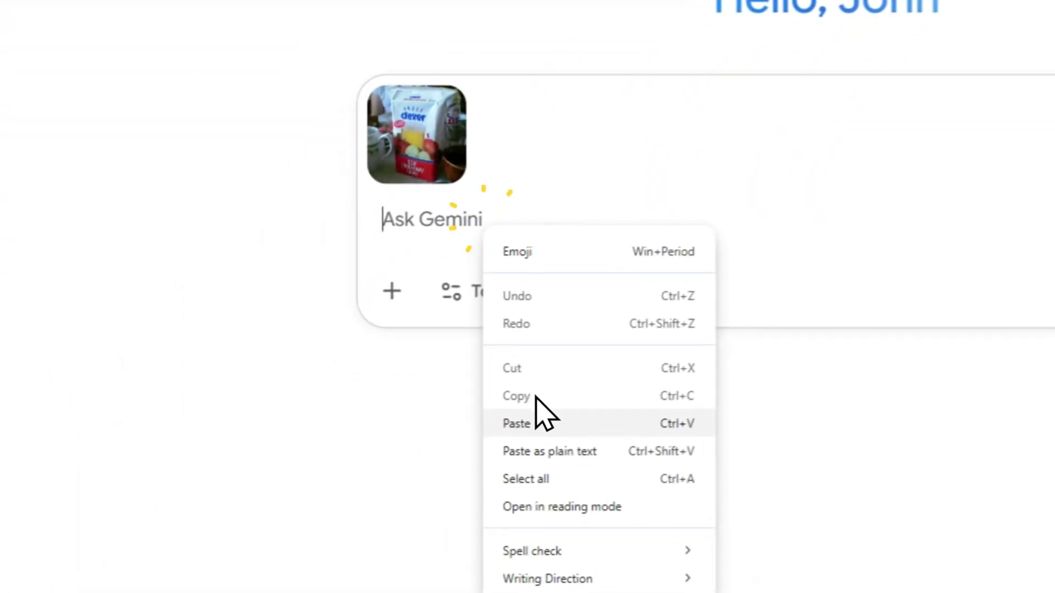
left_click(541, 423)
left_click(491, 332)
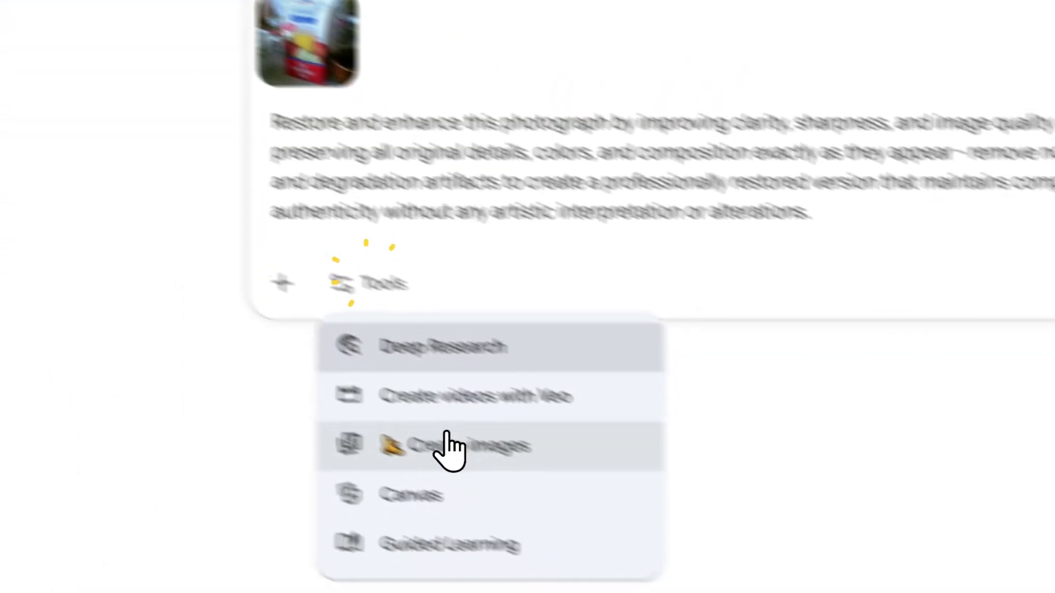
left_click(446, 436)
left_click(1006, 226)
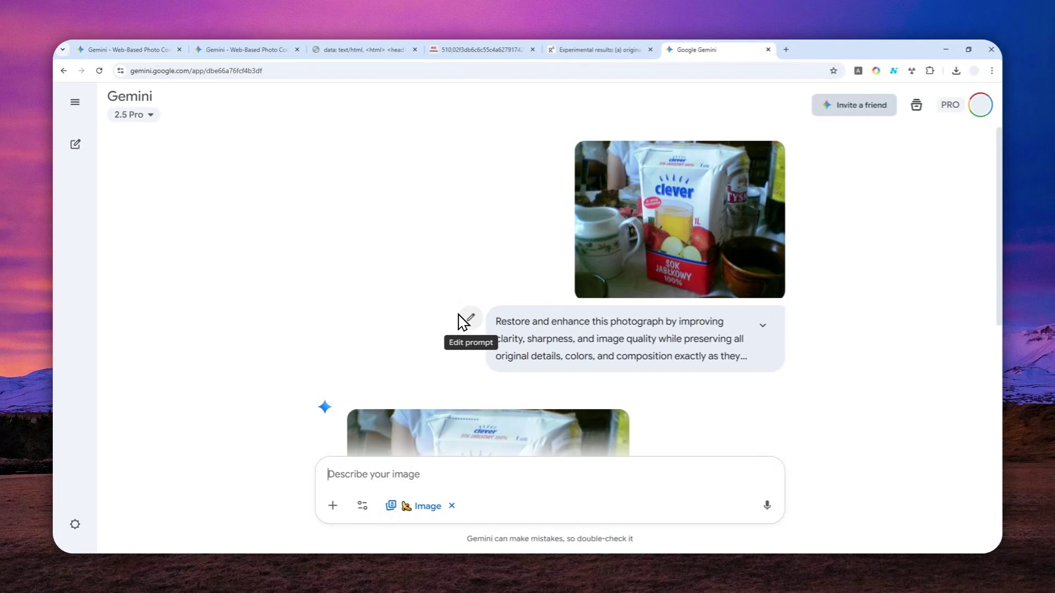
Enlarge the generated juice-carton image, briefly checking the Photo Comparison tab.
scroll(486, 328, "down", 4)
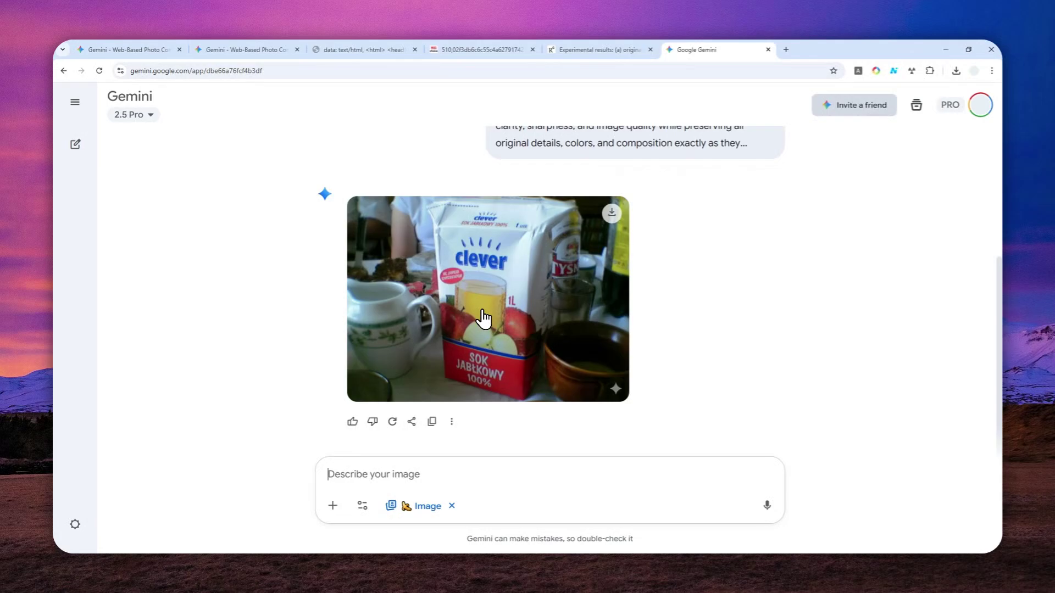
left_click(500, 330)
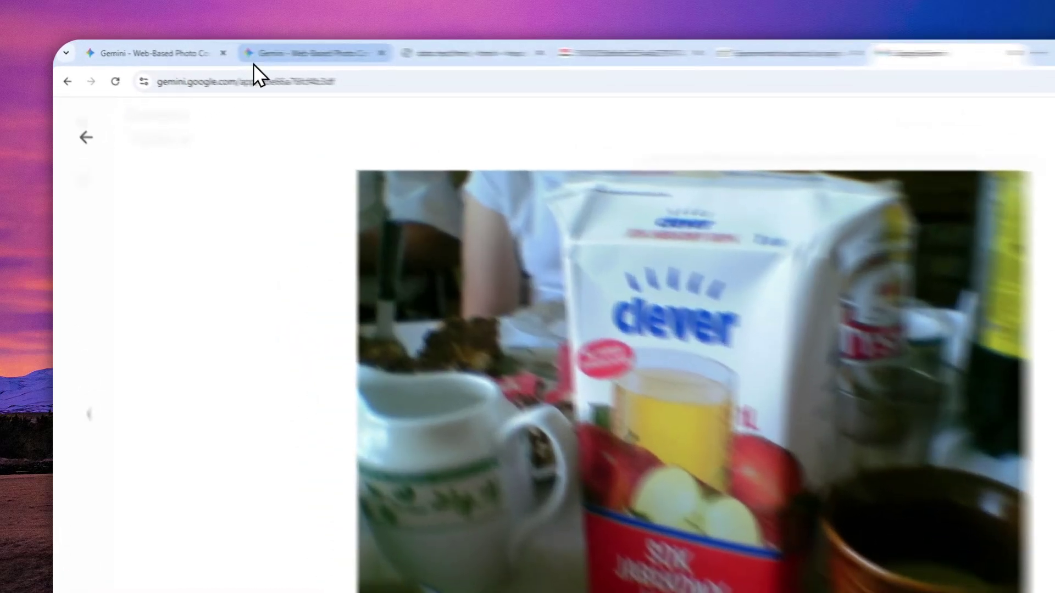
left_click(220, 49)
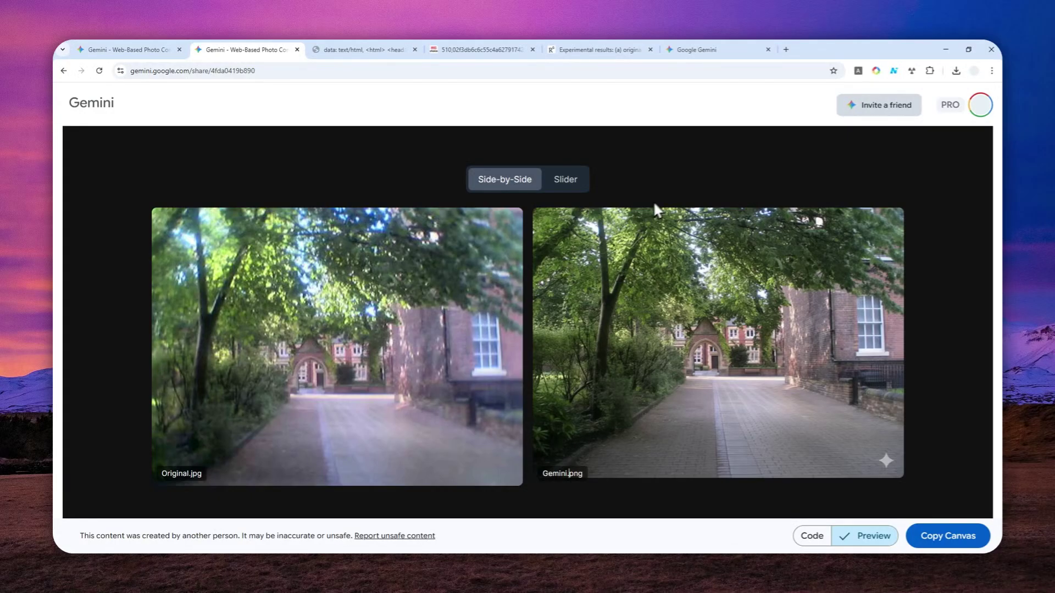
left_click(723, 50)
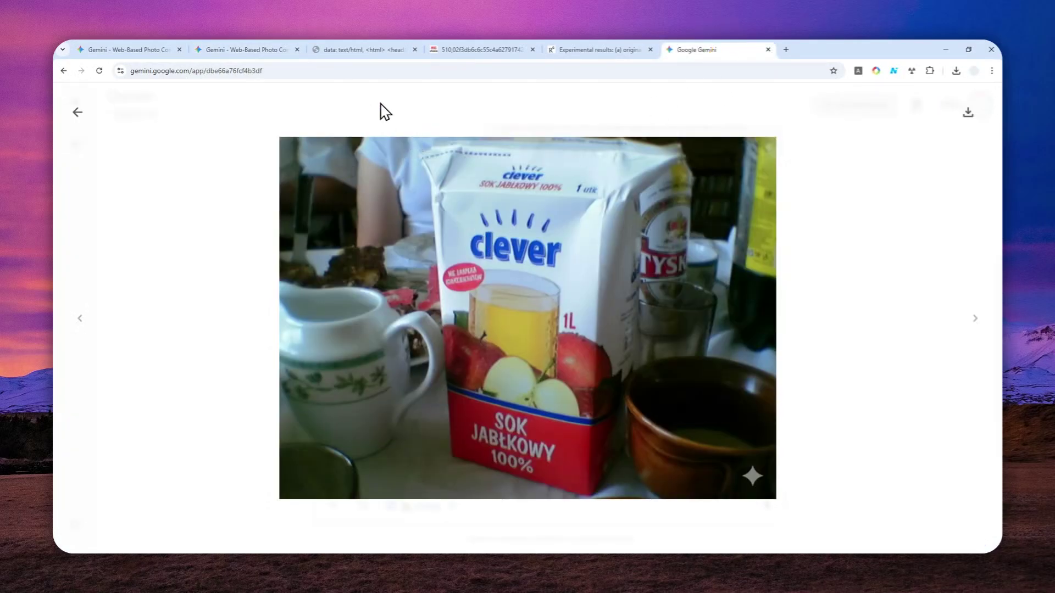
left_click(316, 48)
Save the original juice-carton photo to Downloads as unnamed.jpg.
left_click(264, 48)
right_click(261, 47)
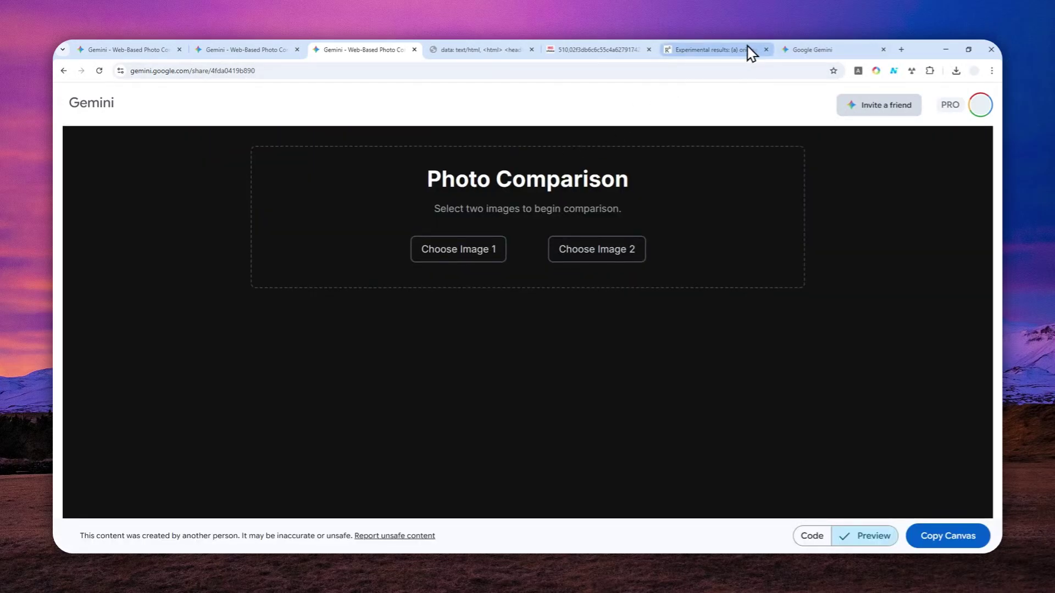
left_click(816, 50)
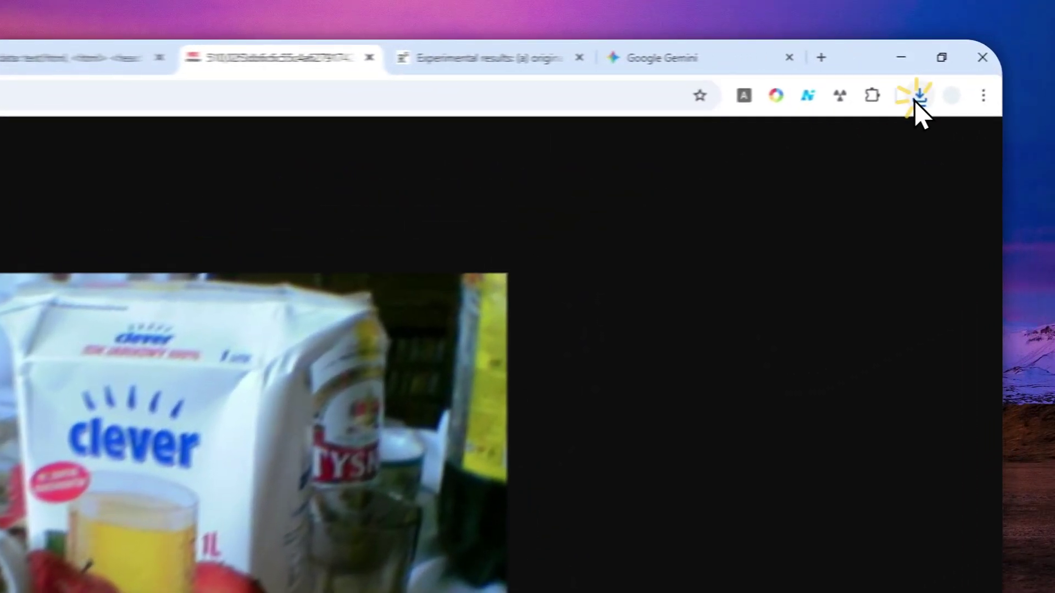
left_click(956, 71)
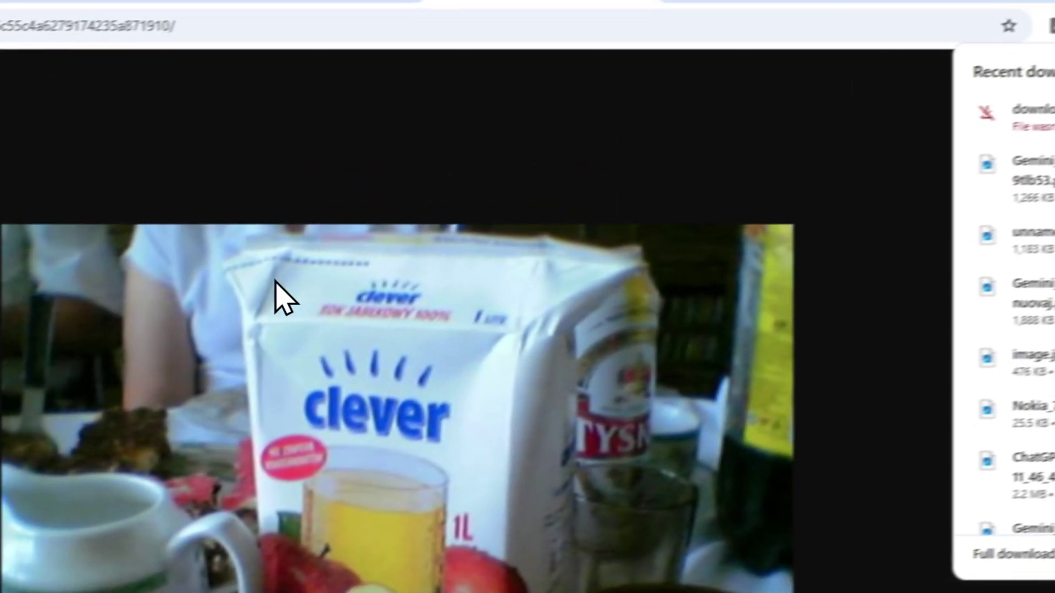
right_click(363, 383)
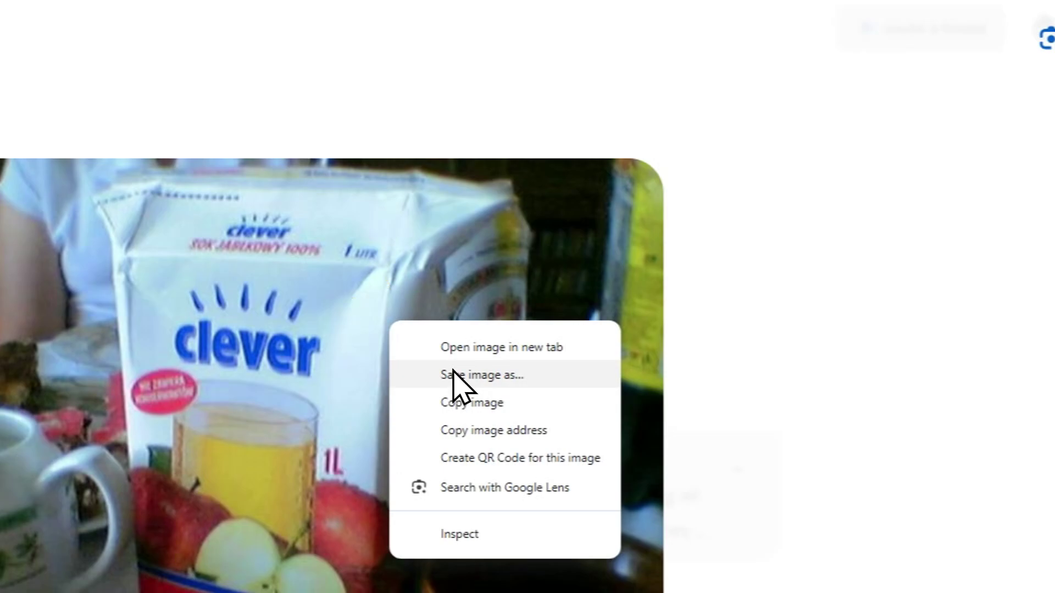
left_click(456, 375)
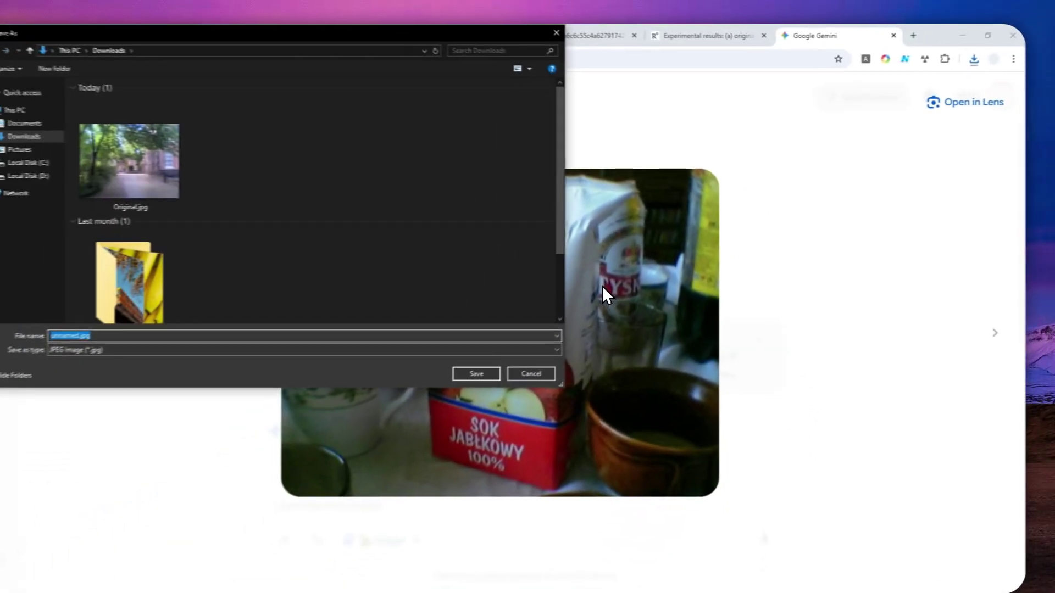
key("Return")
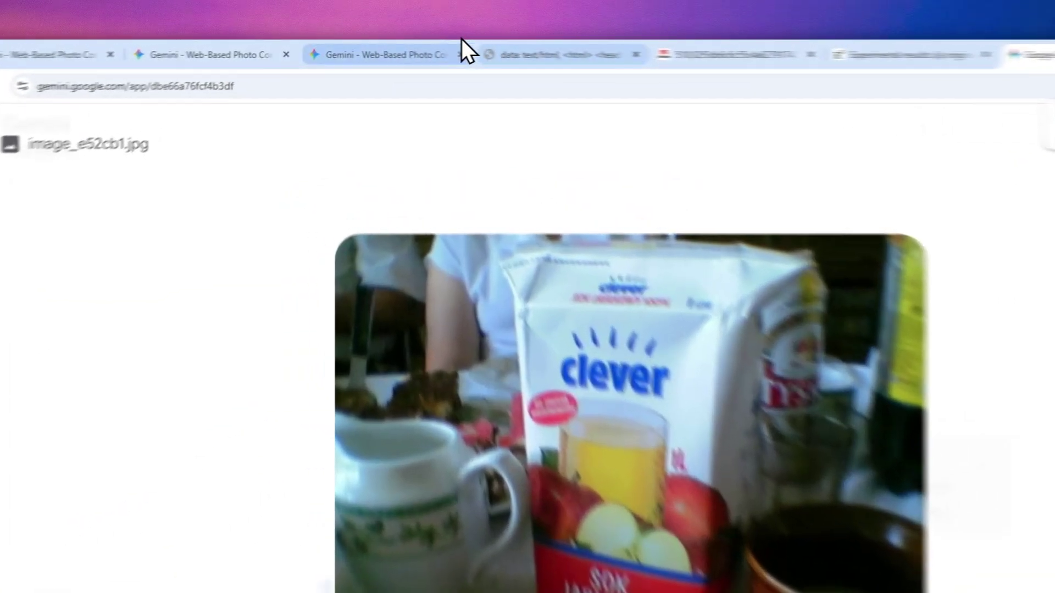
Load unnamed.jpg as Image 1 and begin choosing the Gemini-generated PNG as Image 2.
left_click(367, 50)
left_click(461, 251)
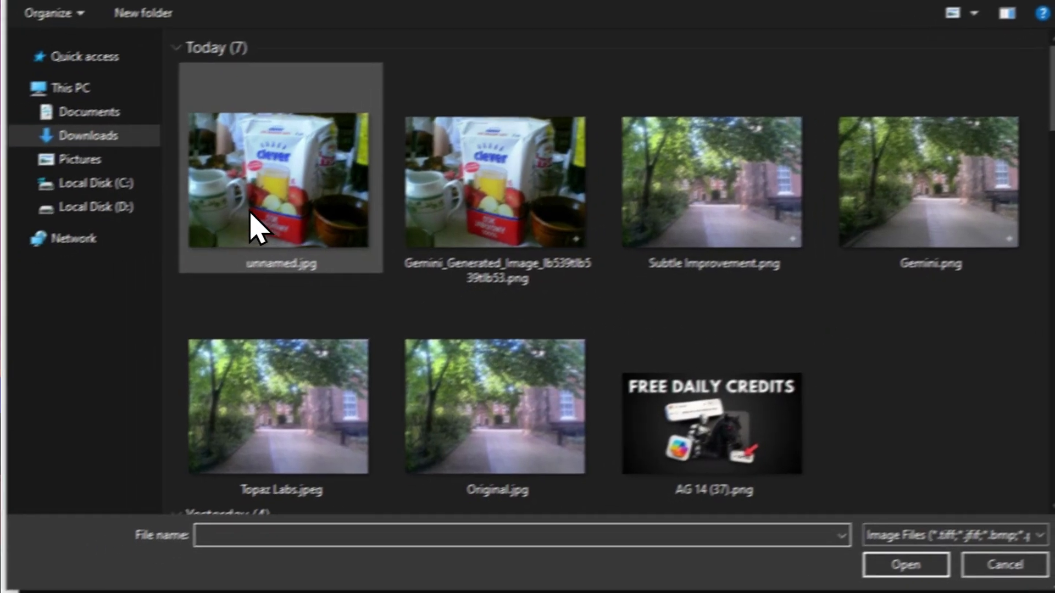
left_click(255, 225)
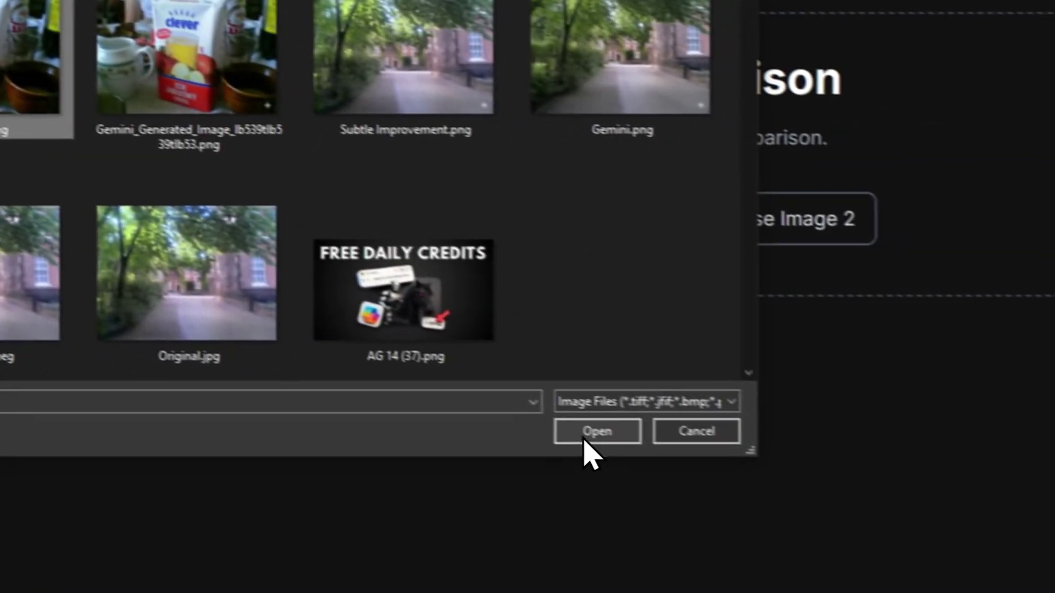
left_click(906, 565)
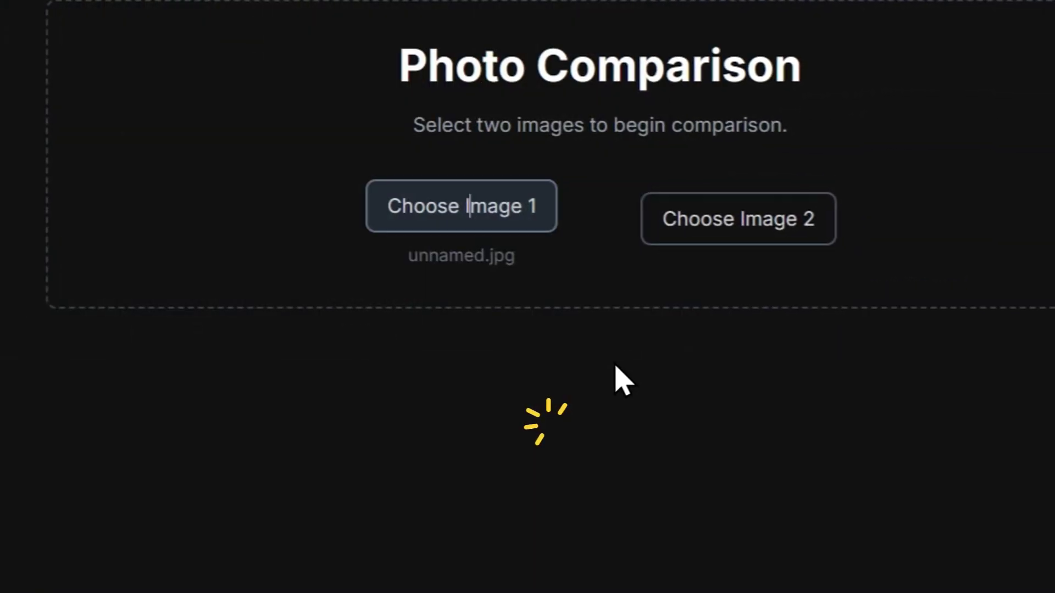
left_click(753, 220)
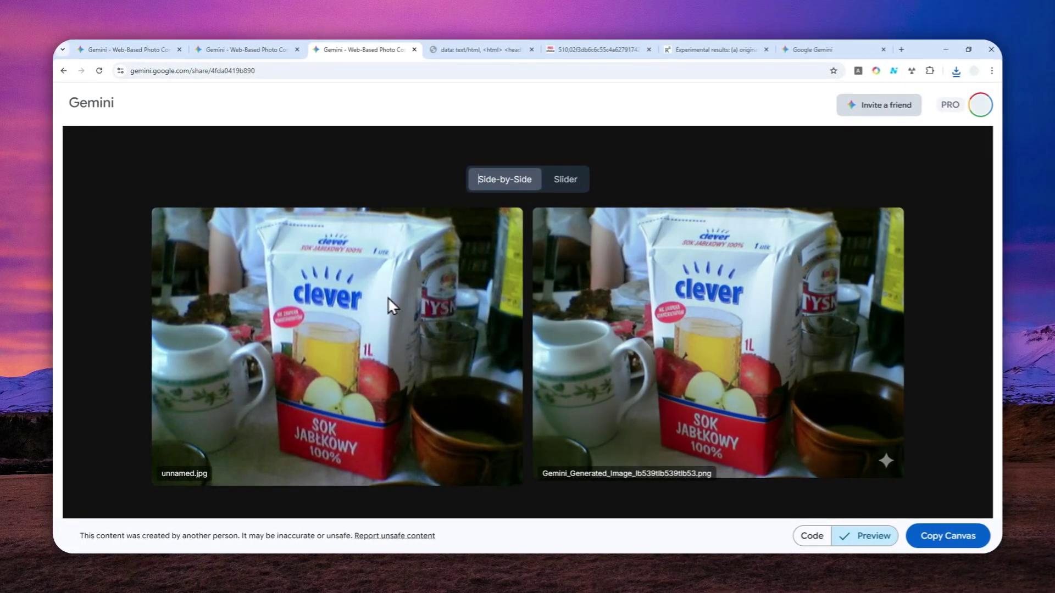
Switch the comparison to Slider mode and sweep the divider across the juice-carton image.
left_click(565, 184)
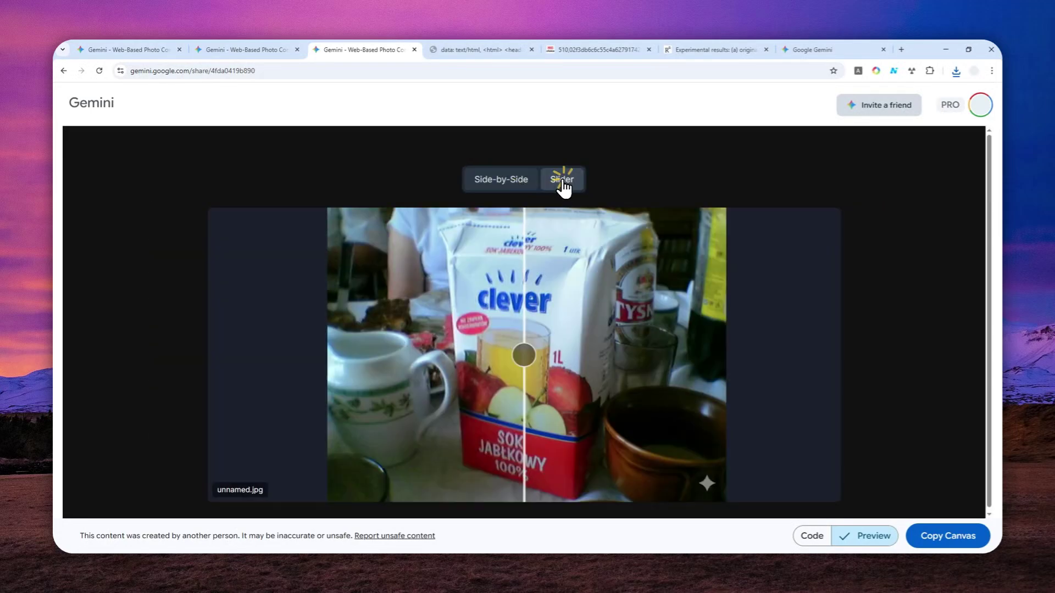
left_click_drag(517, 366, 752, 354)
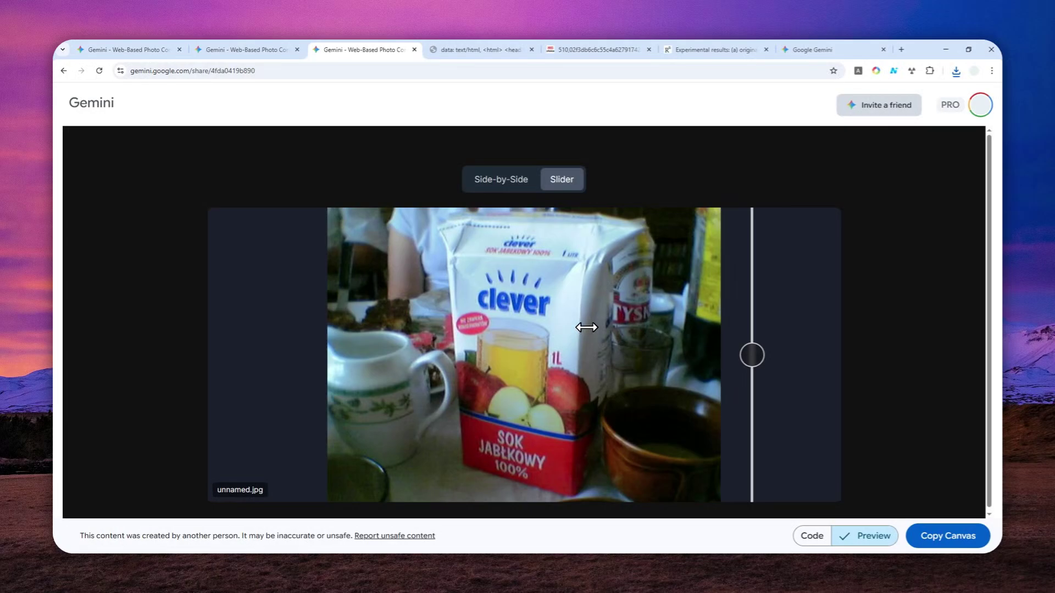
Open a fresh Gemini chat in a new tab.
left_click(901, 49)
type("g")
key("Return")
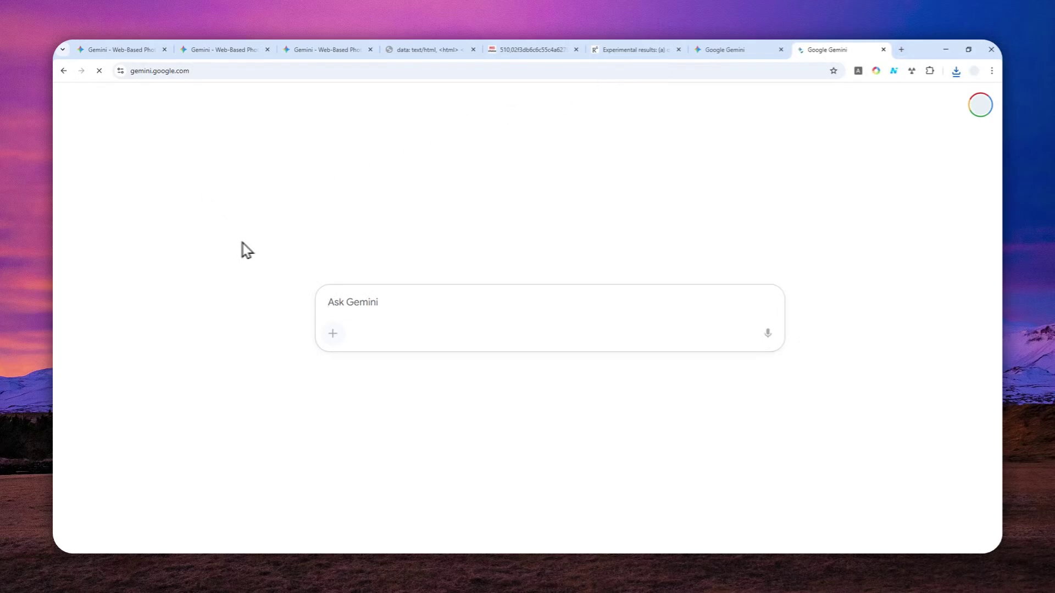
Copy the Nokia 7650 office photo from the ResearchGate figure page.
left_click(628, 47)
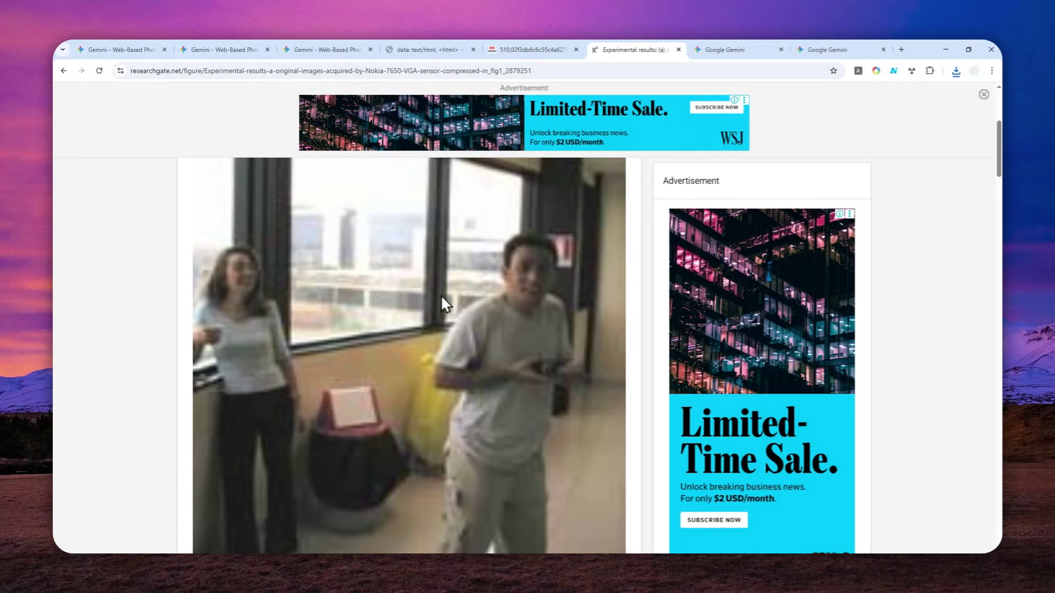
scroll(440, 306, "down", 1)
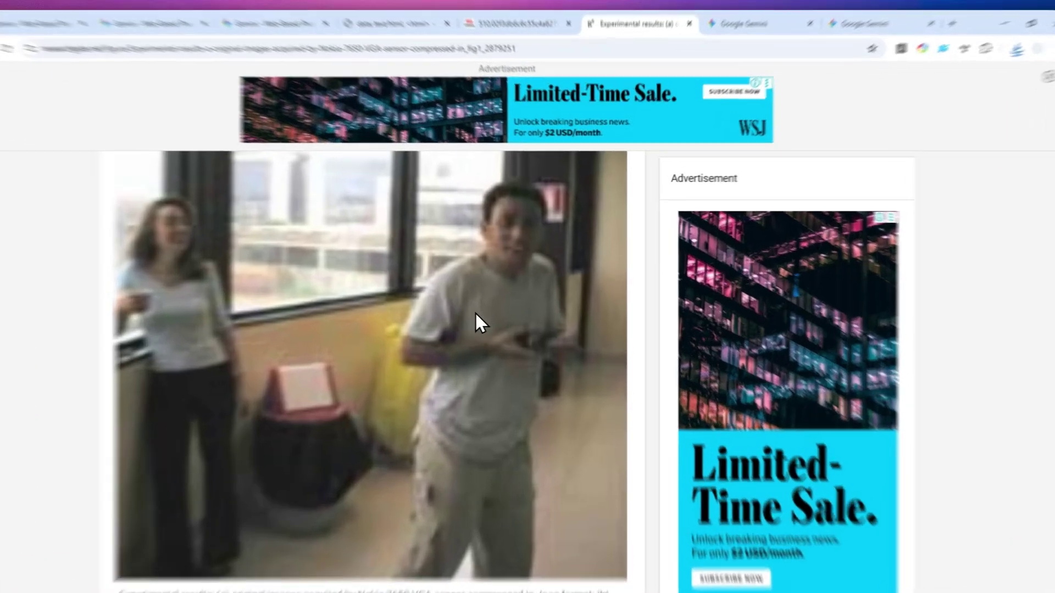
right_click(464, 266)
left_click(494, 309)
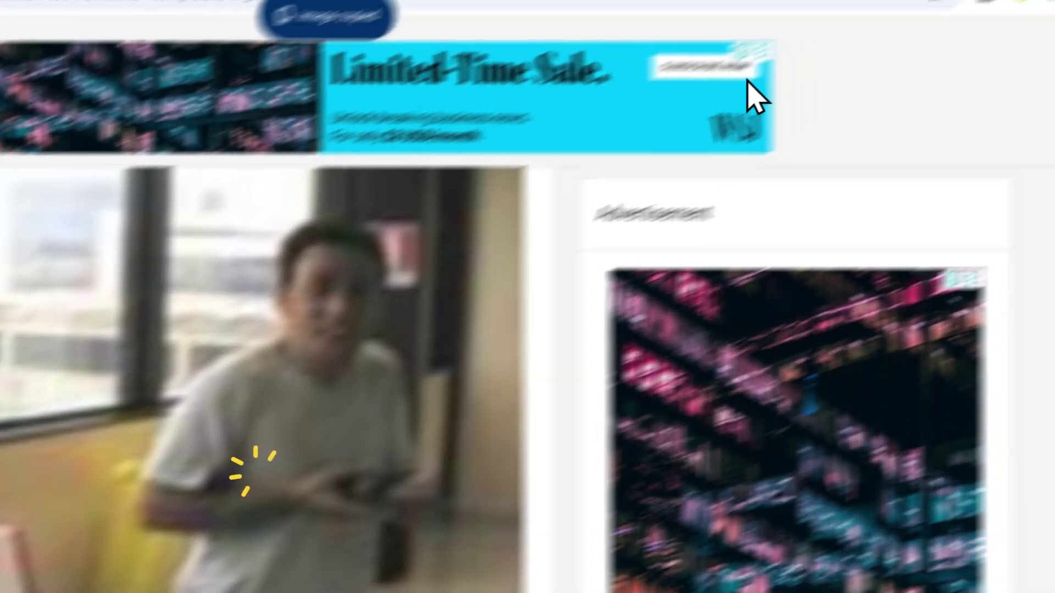
Paste the office photo into the Gemini prompt and switch to image creation.
left_click(813, 24)
left_click(277, 437)
right_click(278, 305)
left_click(312, 502)
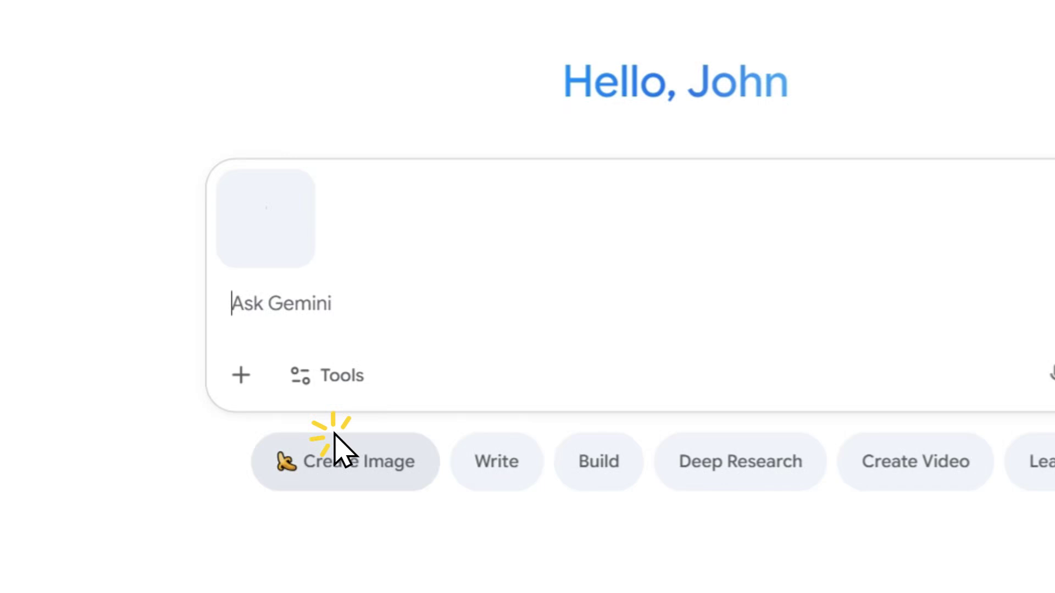
Copy the Massive Improvement prompt 'Reimagine this photo with clear details.' from the prompts tab.
left_click(489, 35)
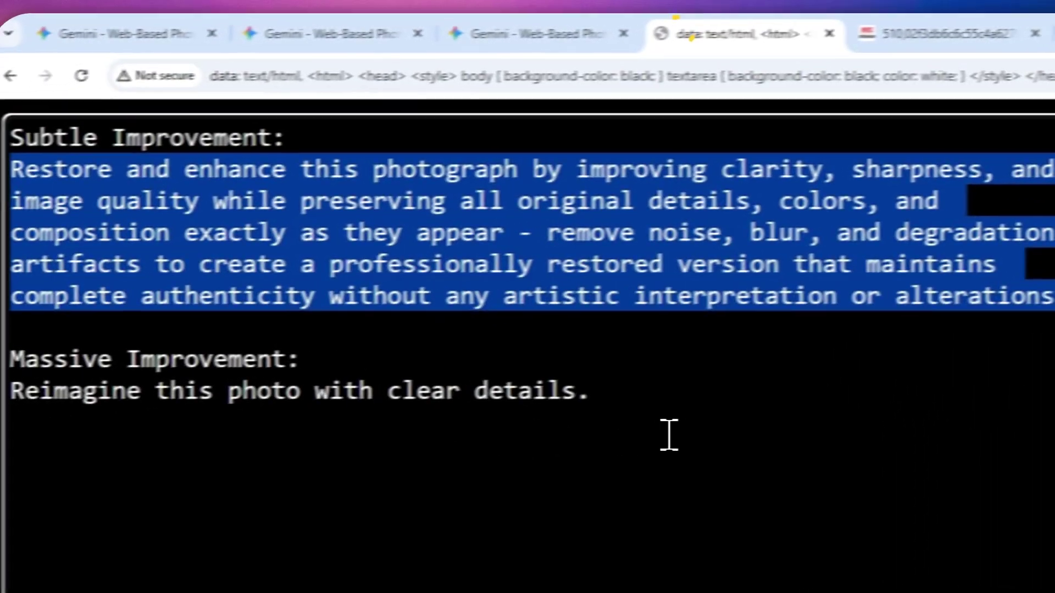
left_click_drag(650, 380, 71, 282)
right_click(314, 264)
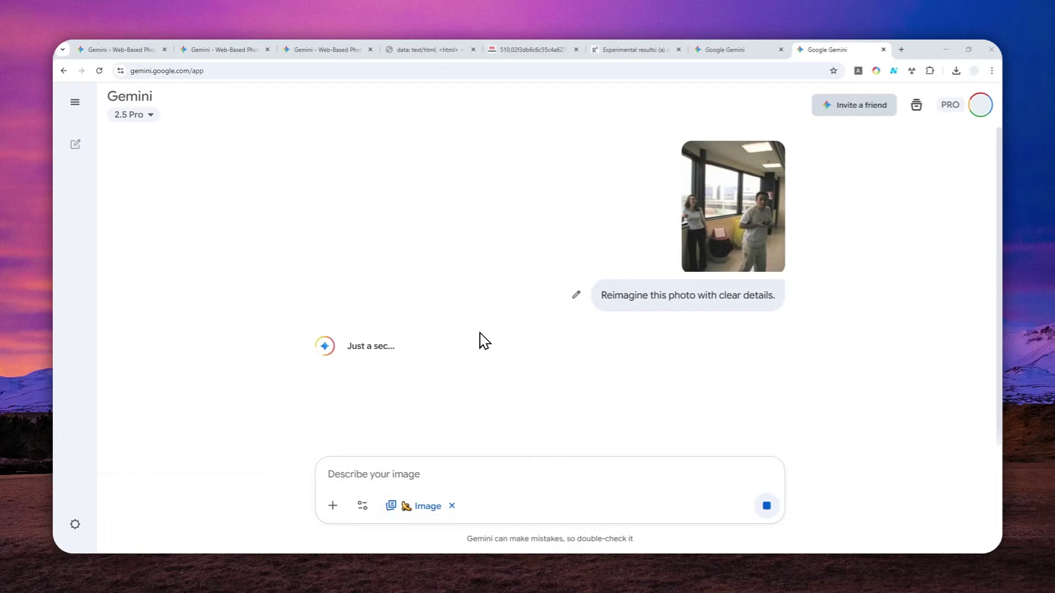
Merge the detached Gemini window into the main tab strip and scroll to the reimagined portrait.
left_click_drag(709, 77, 851, 47)
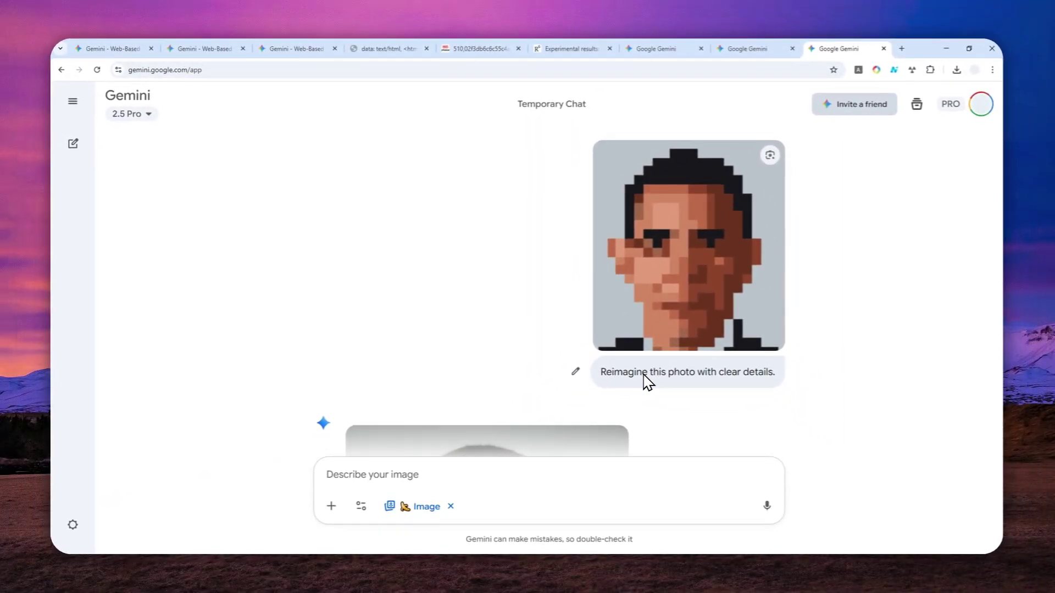
scroll(598, 295, "down", 5)
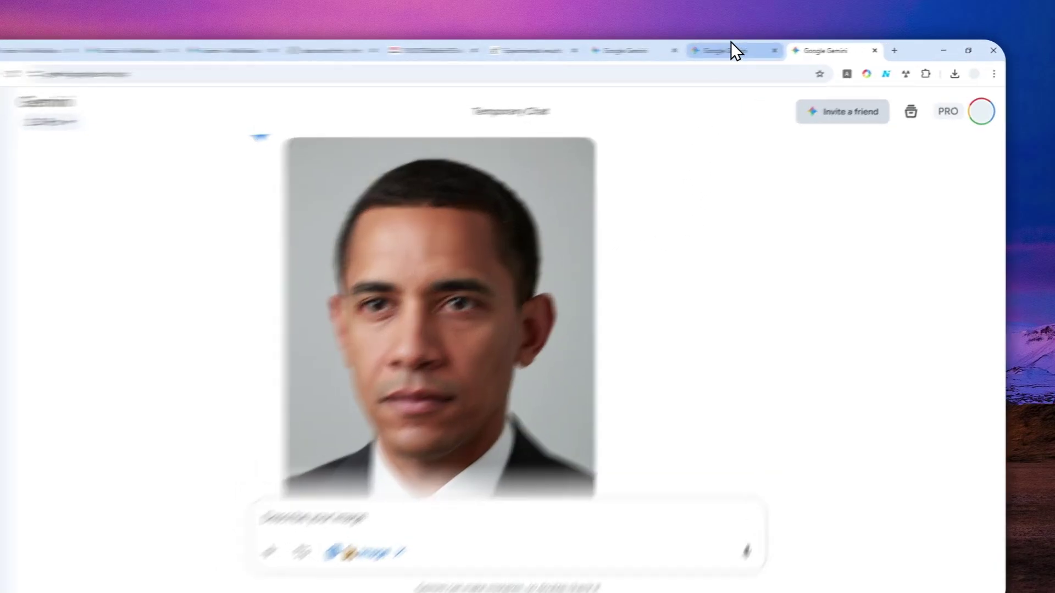
Compare the Gemini-restored office photo with the original Nokia office photo on ResearchGate.
left_click(747, 49)
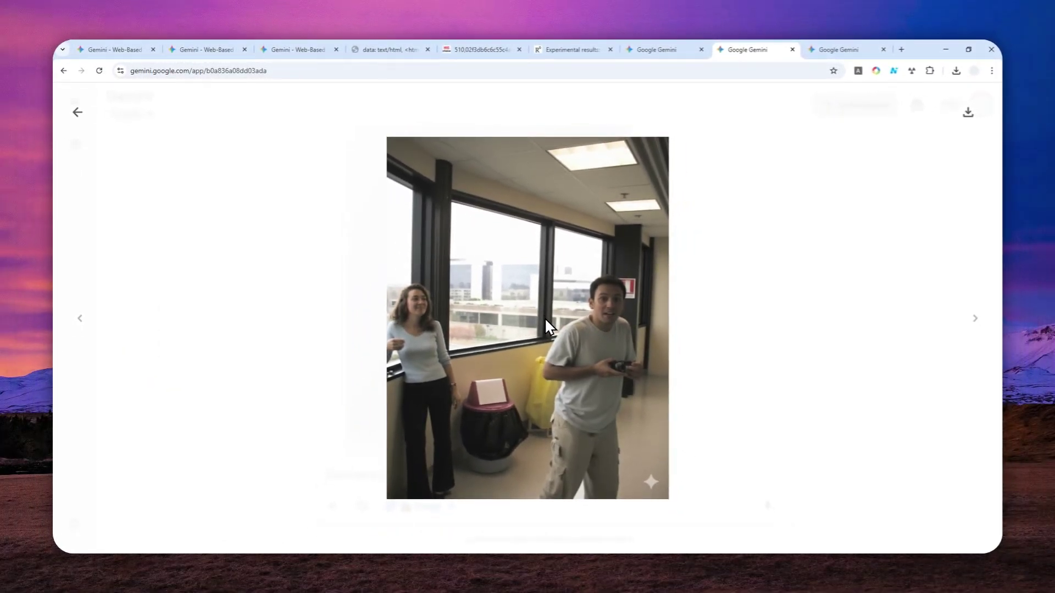
left_click(571, 49)
Show the tree-lined path photo comparison, Original.jpg beside Gemini.png, in Side-by-Side mode.
left_click(192, 49)
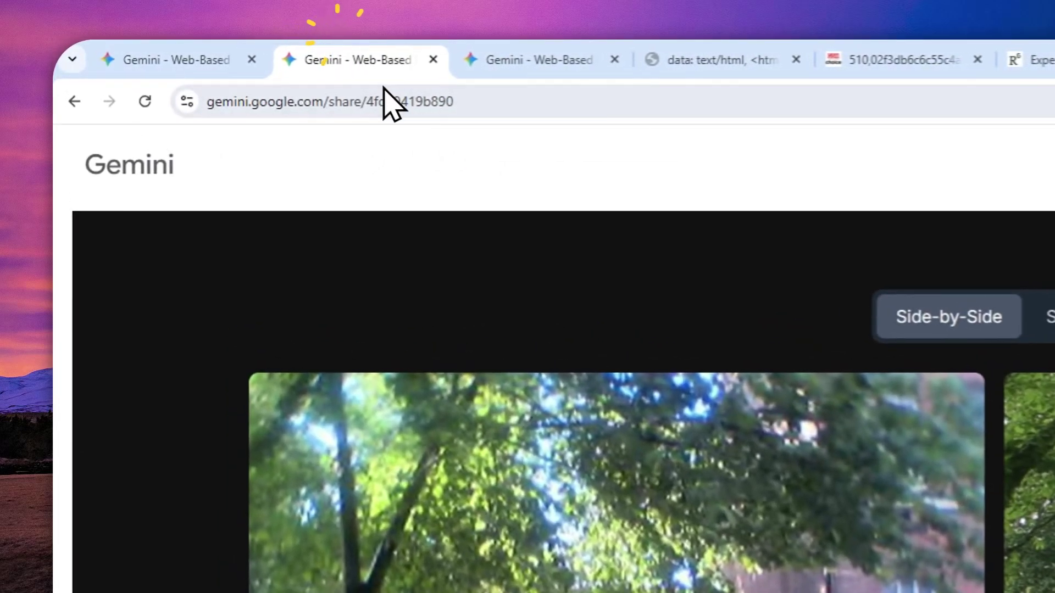